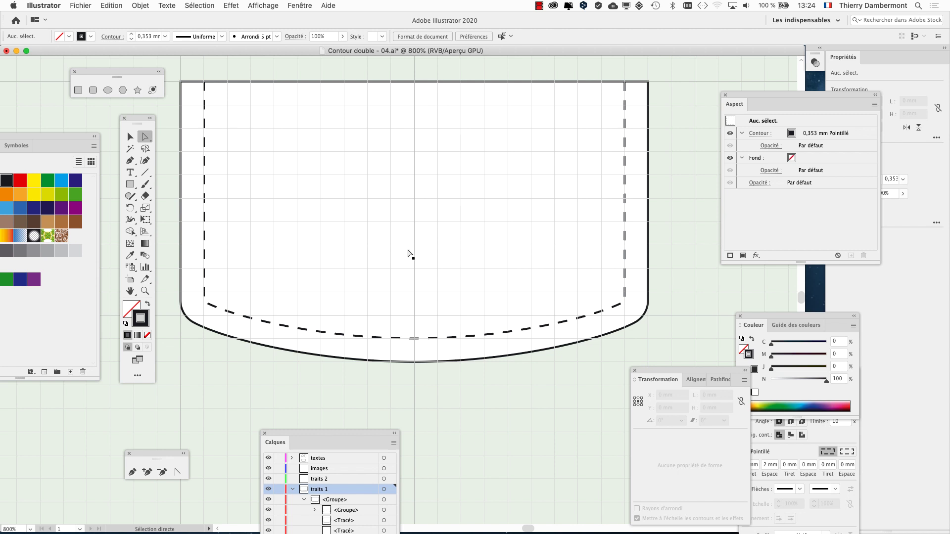
- Zoom out and scroll left and up toward the ear shapes above the pocket
{"action": "scroll", "coordinate": [424, 242], "scroll_direction": "down", "scroll_amount": 2}
{"action": "scroll", "coordinate": [425, 243], "scroll_direction": "down", "scroll_amount": 2}
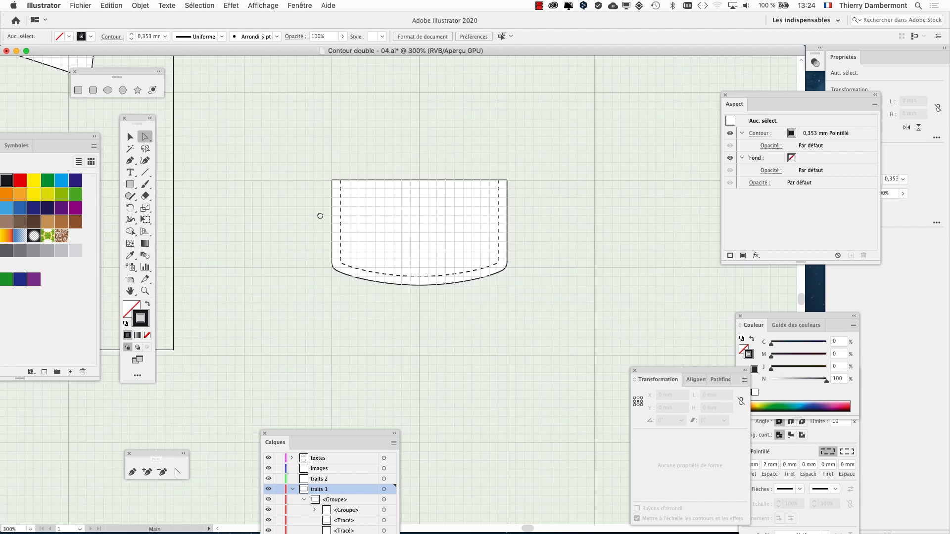
{"action": "scroll", "coordinate": [320, 216], "scroll_direction": "left", "scroll_amount": 5}
{"action": "scroll", "coordinate": [320, 216], "scroll_direction": "up", "scroll_amount": 2}
{"action": "scroll", "coordinate": [552, 263], "scroll_direction": "left", "scroll_amount": 3}
{"action": "scroll", "coordinate": [448, 331], "scroll_direction": "up", "scroll_amount": 3}
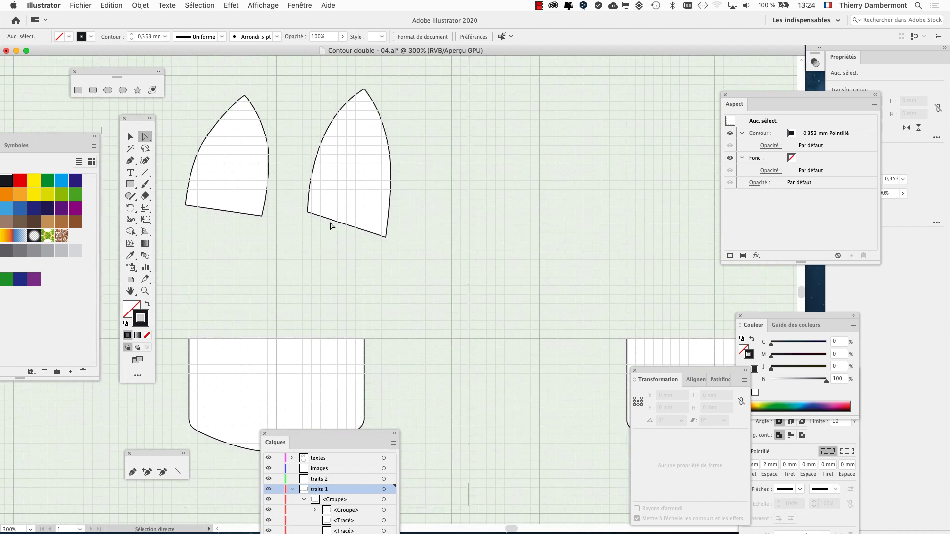
{"action": "scroll", "coordinate": [330, 228], "scroll_direction": "up", "scroll_amount": 2}
- Pan to frame both pointed ear shapes and their bottom edges
{"action": "left_click_drag", "start_coordinate": [344, 246], "coordinate": [339, 308]}
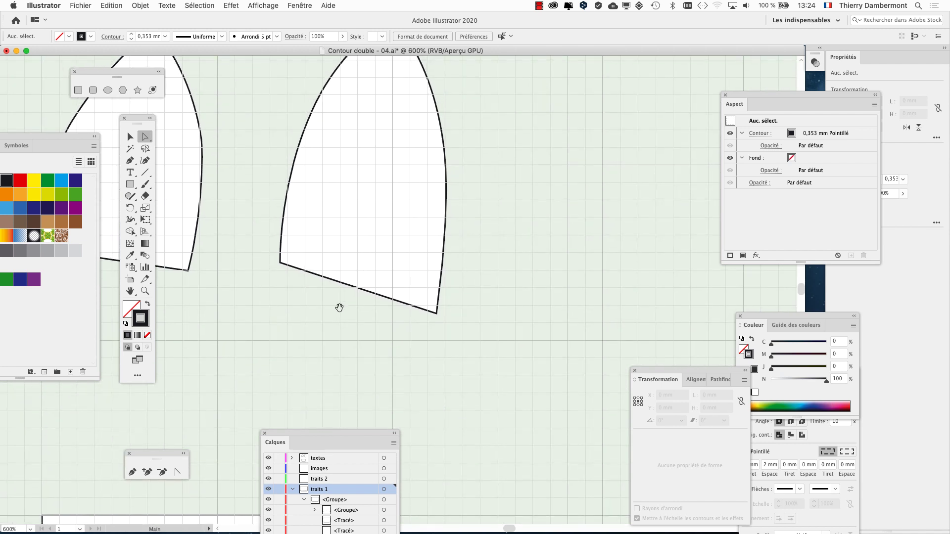
{"action": "scroll", "coordinate": [333, 296], "scroll_direction": "left", "scroll_amount": 2}
{"action": "scroll", "coordinate": [433, 352], "scroll_direction": "up", "scroll_amount": 1}
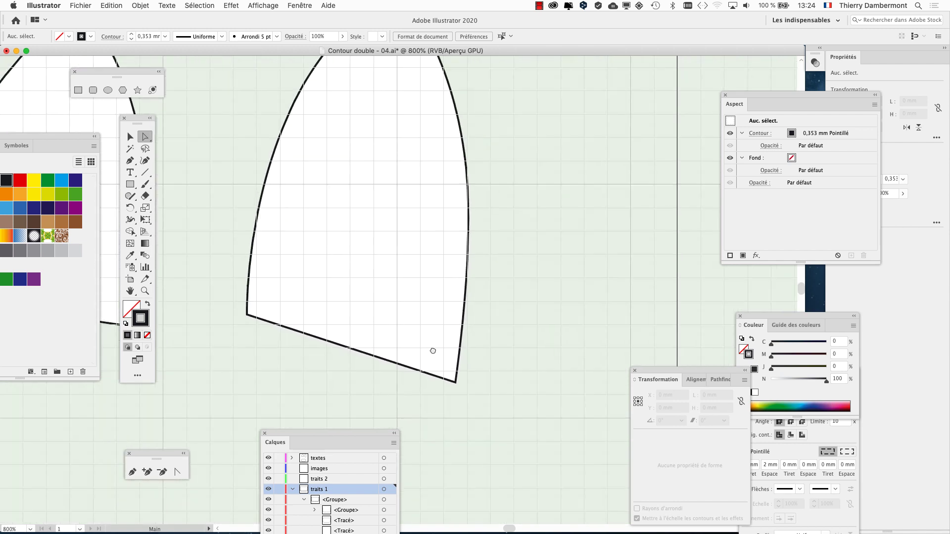
{"action": "scroll", "coordinate": [459, 346], "scroll_direction": "up", "scroll_amount": 2}
{"action": "left_click_drag", "start_coordinate": [459, 346], "coordinate": [534, 262]}
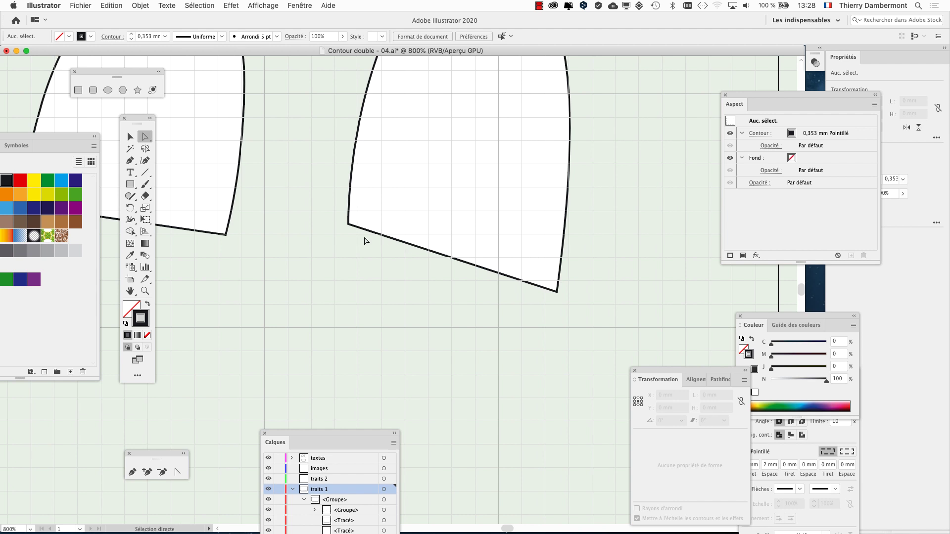
{"action": "scroll", "coordinate": [332, 233], "scroll_direction": "down", "scroll_amount": 1}
{"action": "scroll", "coordinate": [331, 233], "scroll_direction": "down", "scroll_amount": 1}
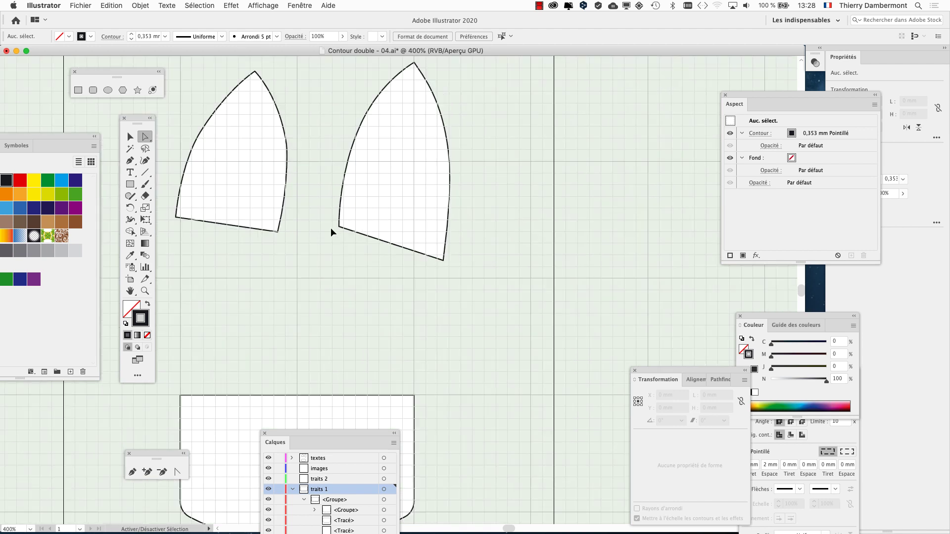
- Marquee-select both pointed ear shapes with the Selection tool and recentre the view
{"action": "left_click", "coordinate": [131, 137]}
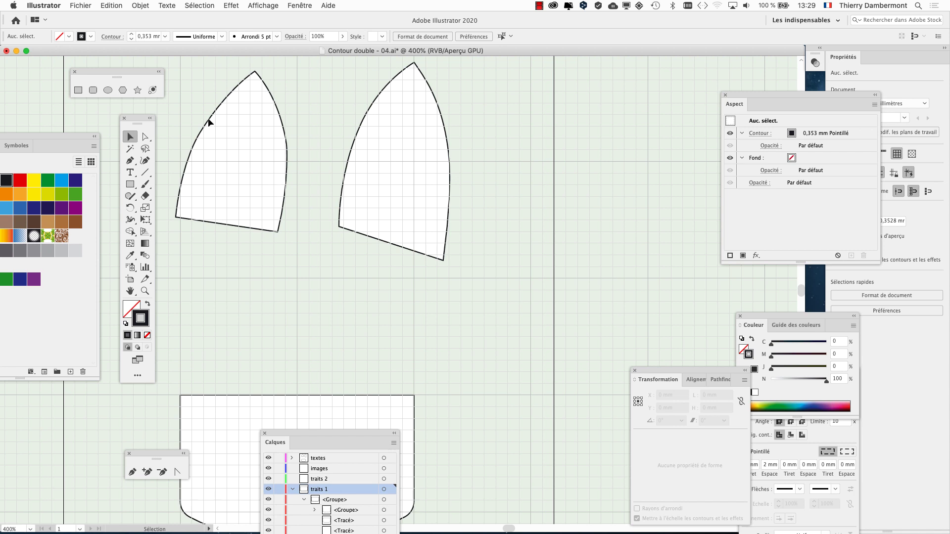
{"action": "left_click_drag", "start_coordinate": [198, 109], "coordinate": [479, 244]}
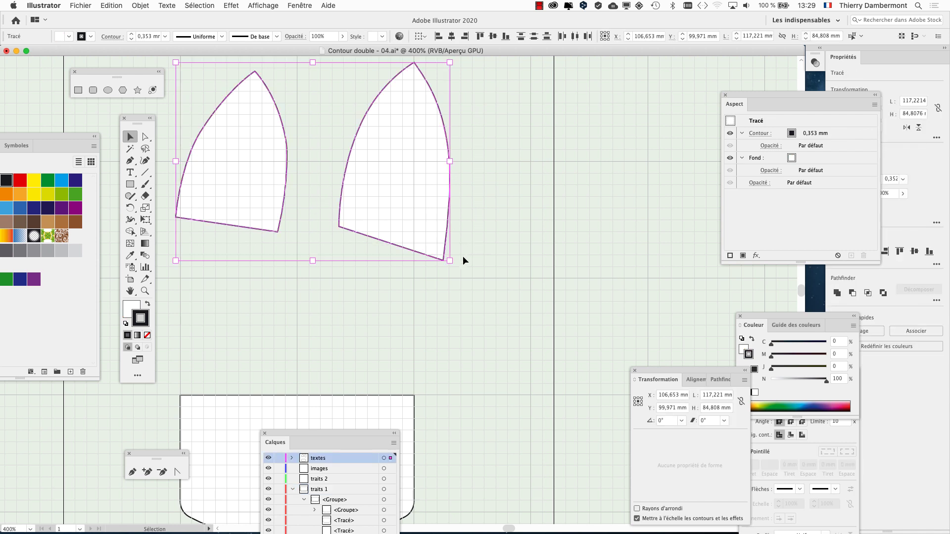
{"action": "scroll", "coordinate": [465, 261], "scroll_direction": "down", "scroll_amount": 1}
{"action": "scroll", "coordinate": [475, 282], "scroll_direction": "left", "scroll_amount": 2}
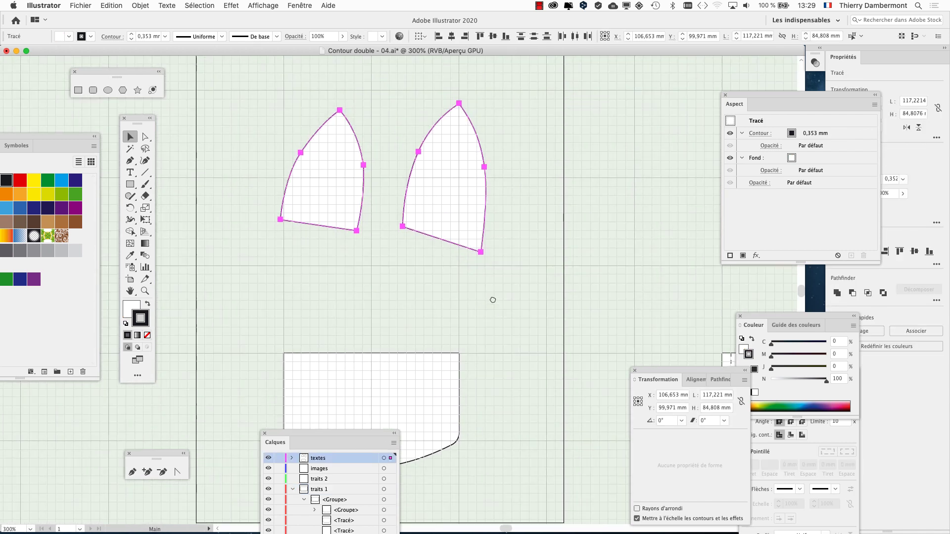
{"action": "left_click_drag", "start_coordinate": [493, 300], "coordinate": [403, 318]}
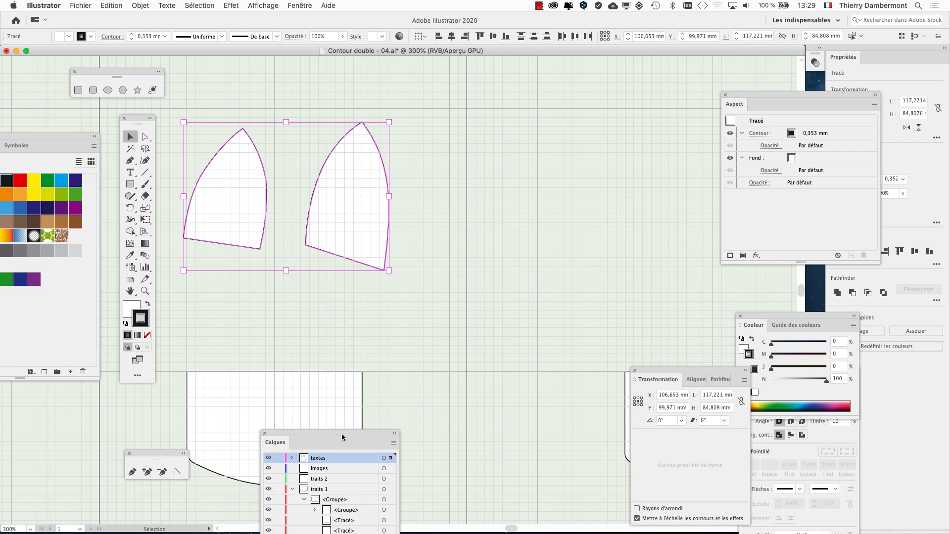
- In the enlarged Layers panel, move the selected ear shapes from textes onto traits 1
{"action": "mouse_move", "coordinate": [341, 434]}
{"action": "left_mouse_down"}
{"action": "mouse_move", "coordinate": [535, 279]}
{"action": "mouse_move", "coordinate": [527, 87]}
{"action": "left_mouse_up"}
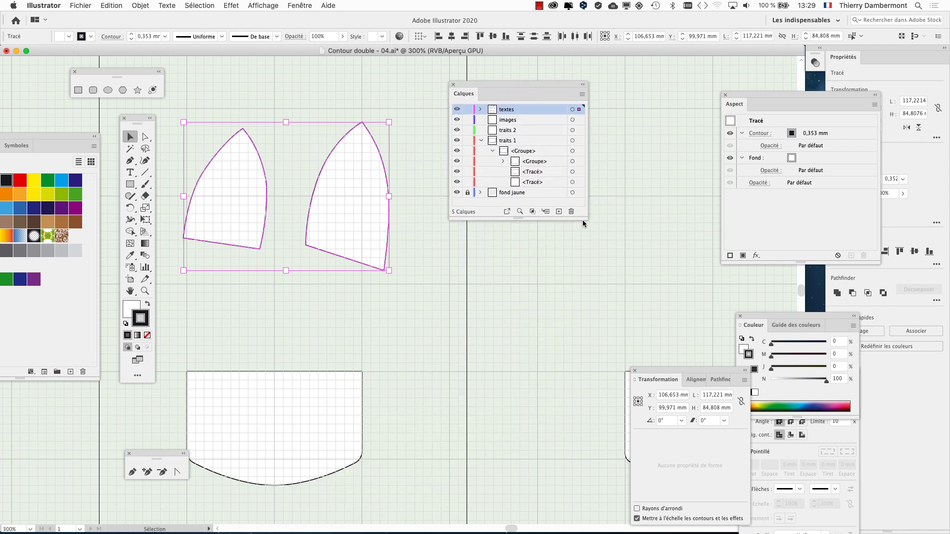
{"action": "left_click_drag", "start_coordinate": [586, 222], "coordinate": [603, 284]}
{"action": "left_click", "coordinate": [481, 141]}
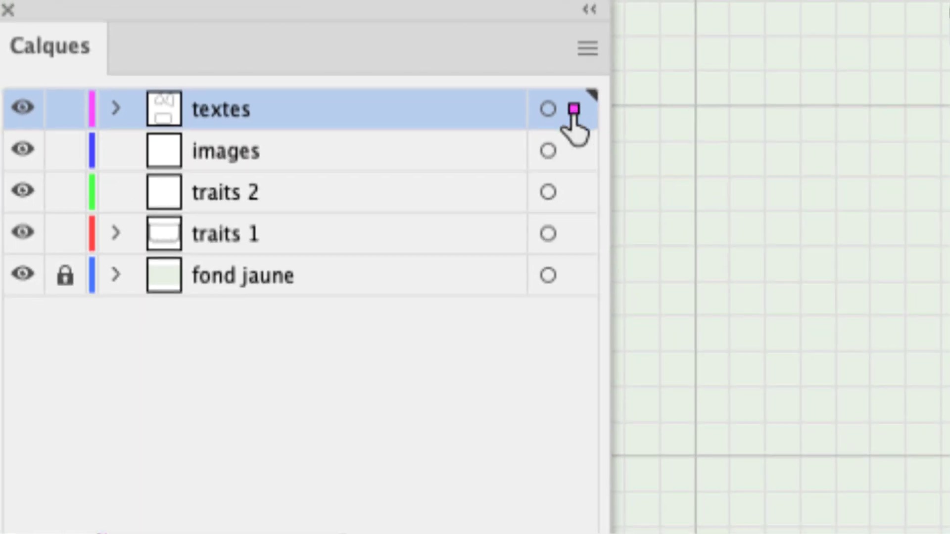
{"action": "left_click_drag", "start_coordinate": [574, 108], "coordinate": [574, 234]}
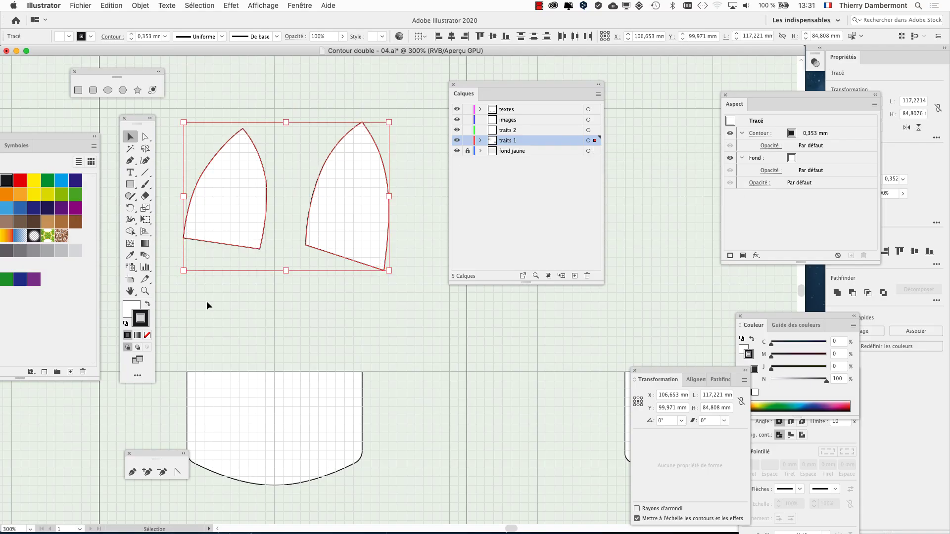
- Deselect, move the Layers panel aside, zoom in, and Direct-Select the left ear's outline
{"action": "left_click", "coordinate": [207, 301]}
{"action": "left_click_drag", "start_coordinate": [467, 87], "coordinate": [600, 114]}
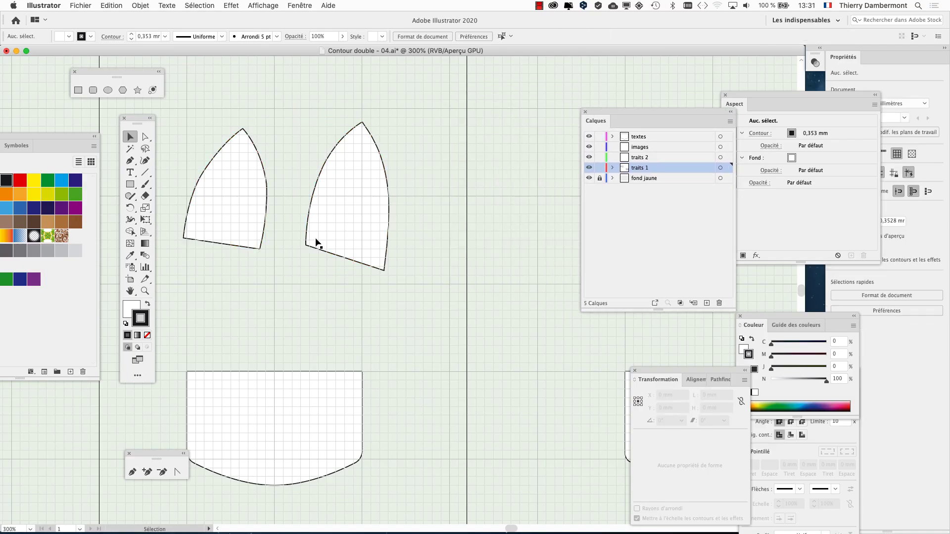
{"action": "scroll", "coordinate": [222, 242], "scroll_direction": "up", "scroll_amount": 5}
{"action": "scroll", "coordinate": [308, 329], "scroll_direction": "up", "scroll_amount": 3}
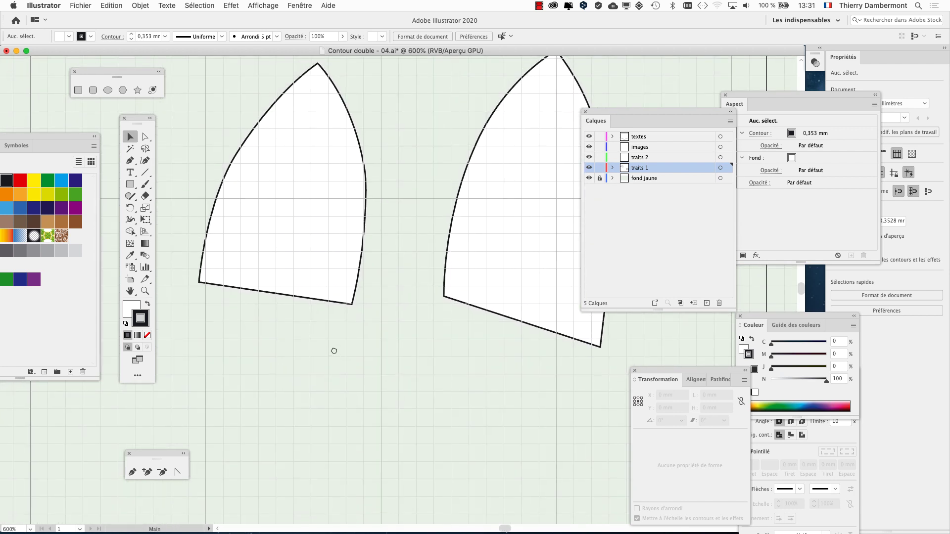
{"action": "scroll", "coordinate": [333, 351], "scroll_direction": "down", "scroll_amount": 2}
{"action": "left_click_drag", "start_coordinate": [623, 112], "coordinate": [699, 105]}
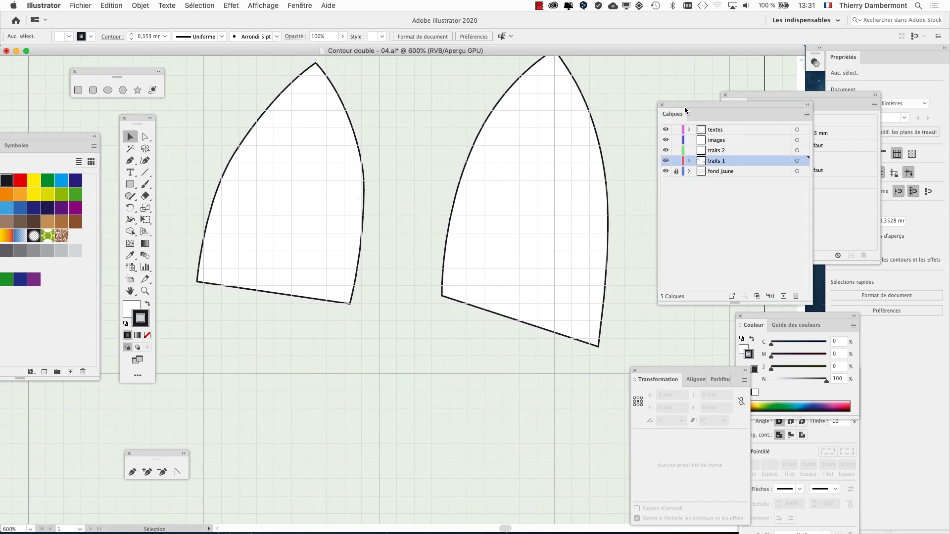
{"action": "left_click", "coordinate": [145, 138]}
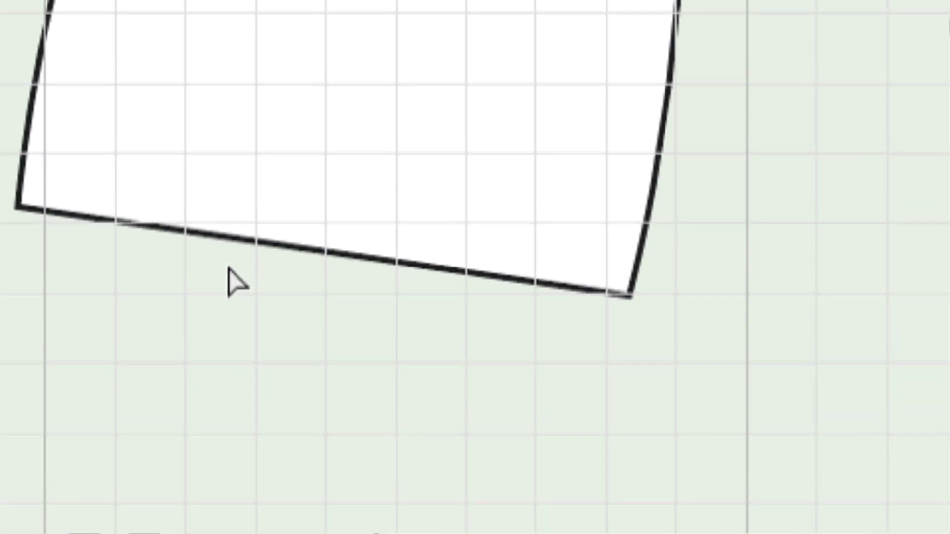
{"action": "left_click", "coordinate": [229, 260]}
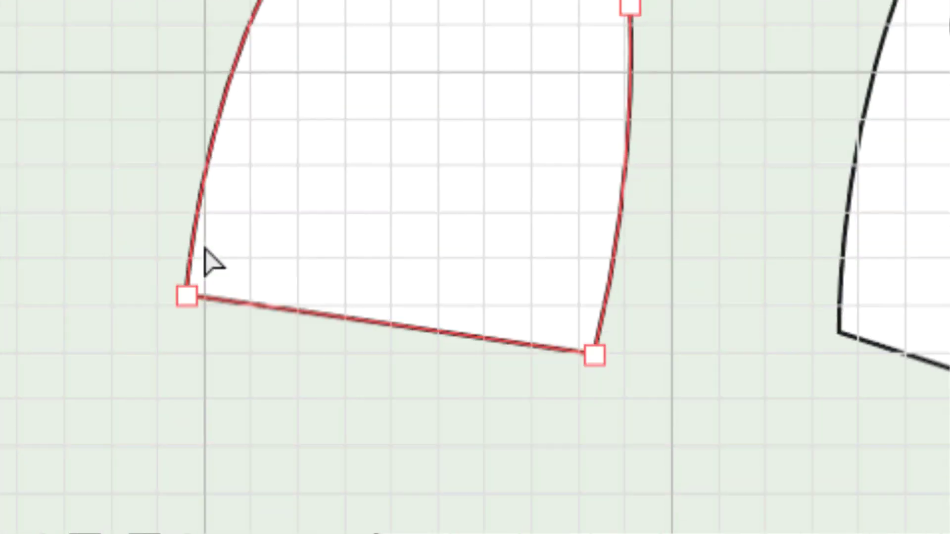
- Isolate the left ear's bottom edge segment and place its copy just below the shape
{"action": "left_click", "coordinate": [244, 297]}
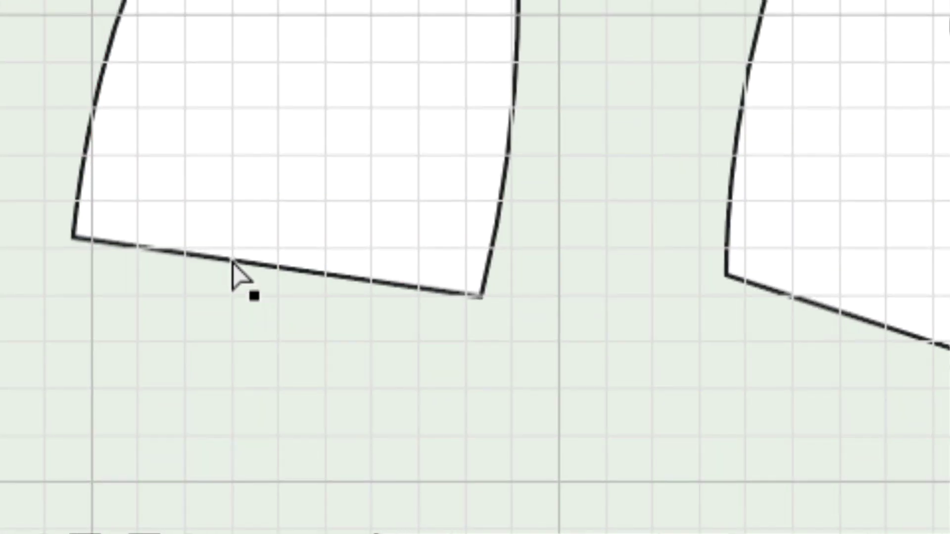
{"action": "left_click", "coordinate": [233, 263]}
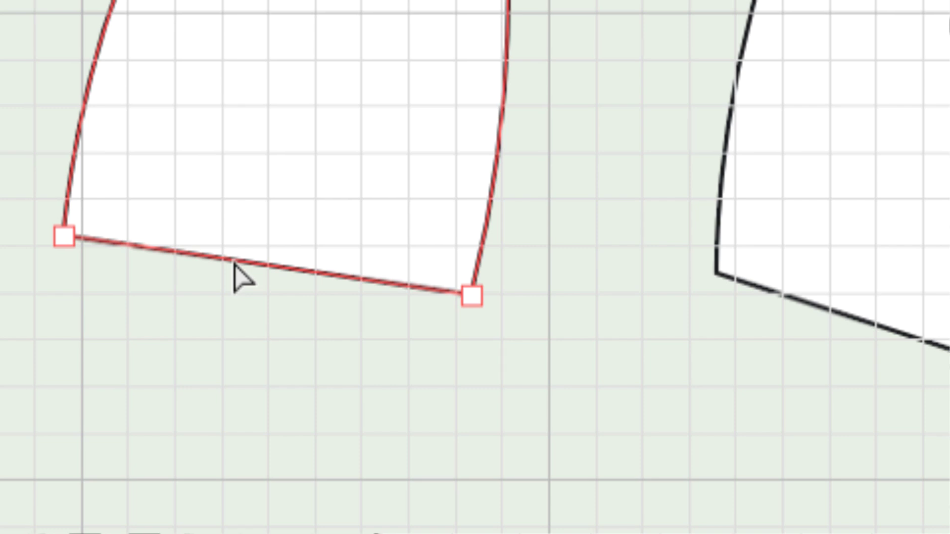
{"action": "left_click", "coordinate": [235, 266]}
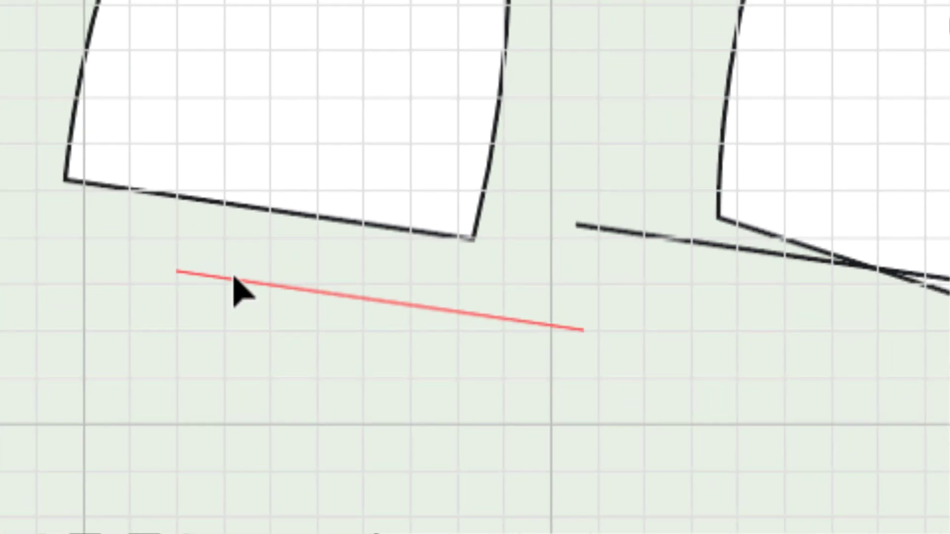
{"action": "left_click", "coordinate": [222, 279]}
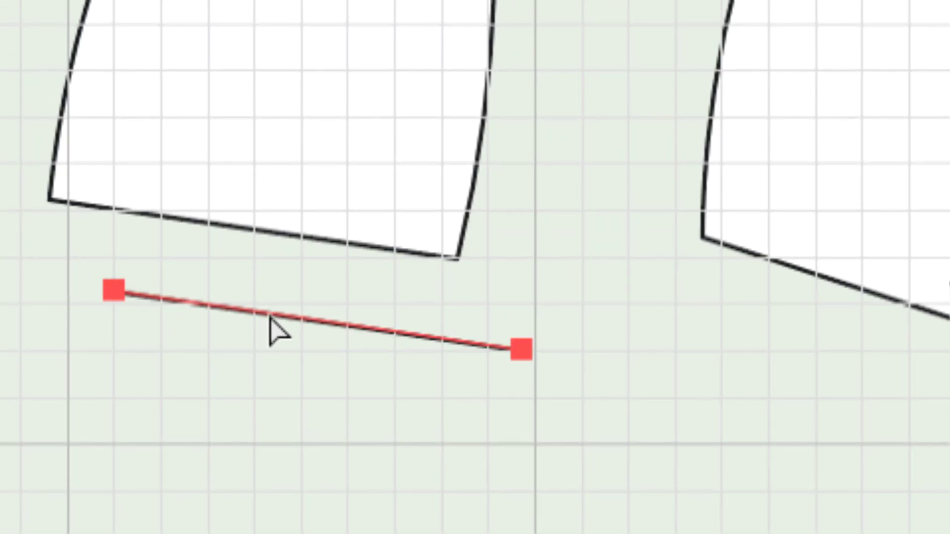
{"action": "left_click_drag", "start_coordinate": [267, 321], "coordinate": [254, 293]}
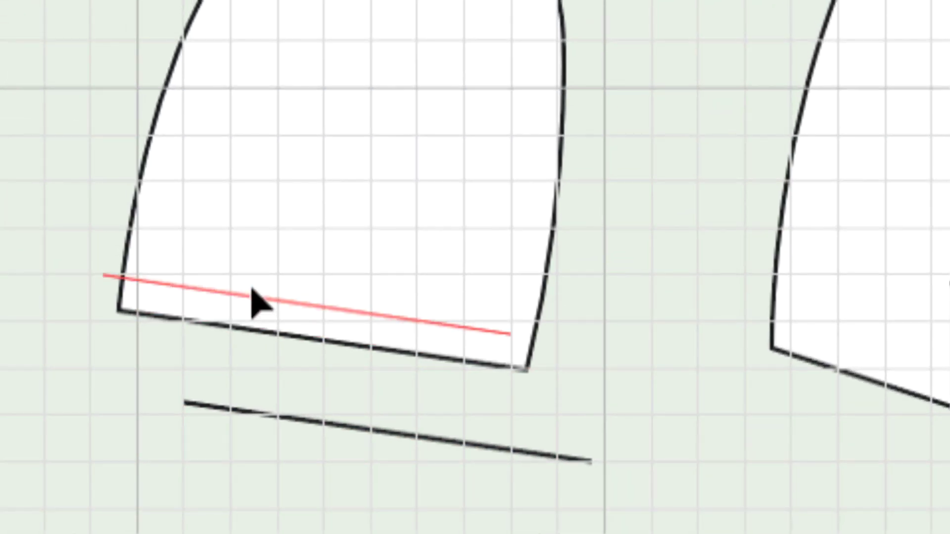
{"action": "left_click_drag", "start_coordinate": [253, 293], "coordinate": [266, 324]}
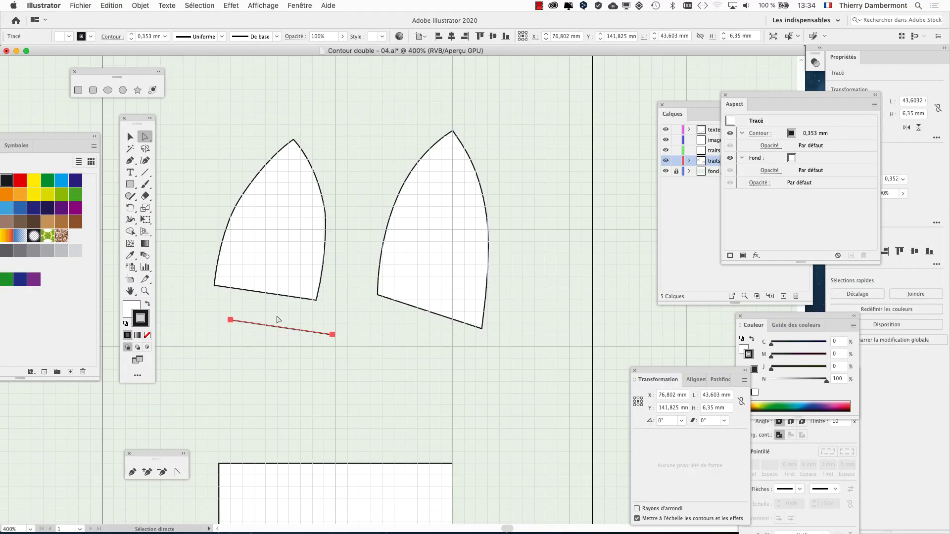
- Move the copied edge line onto the traits 2 layer and lock traits 1
{"action": "left_click_drag", "start_coordinate": [673, 104], "coordinate": [534, 102]}
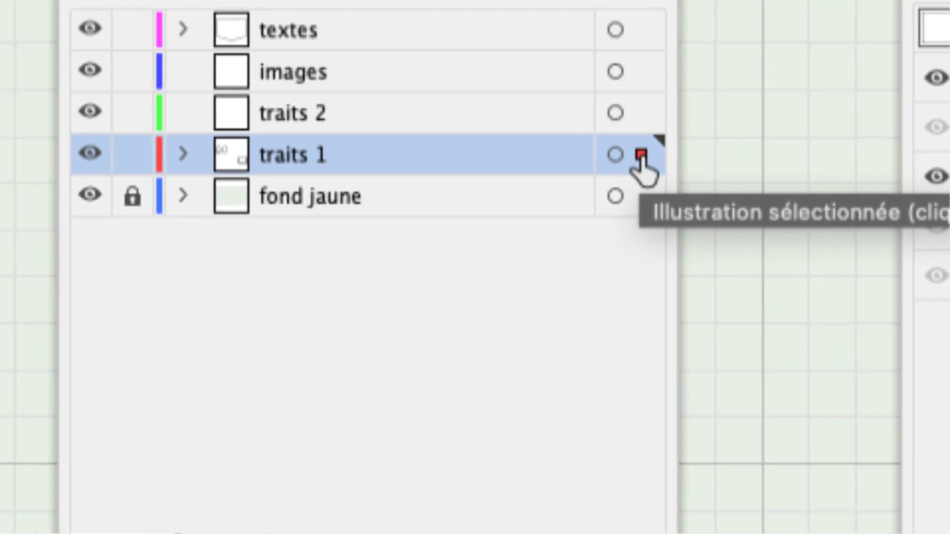
{"action": "left_click_drag", "start_coordinate": [646, 165], "coordinate": [643, 139]}
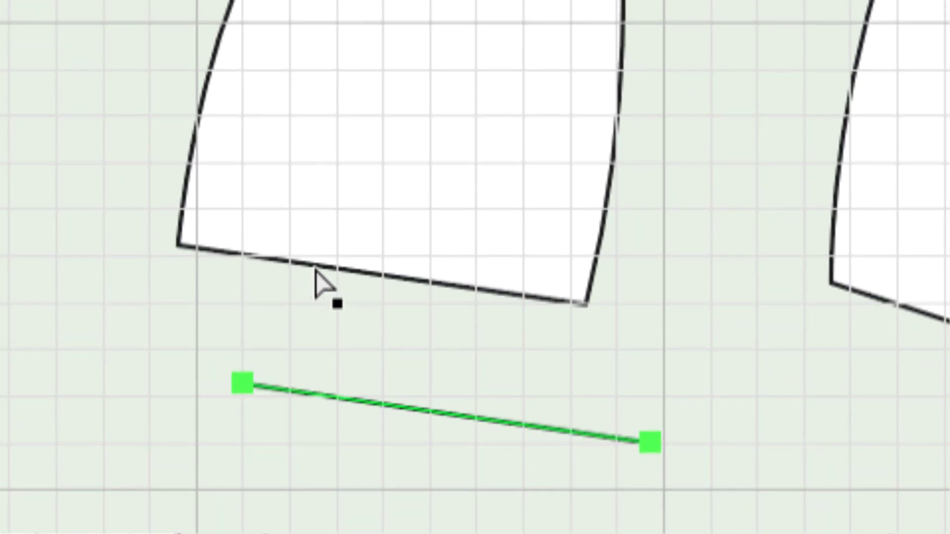
{"action": "left_click", "coordinate": [316, 270]}
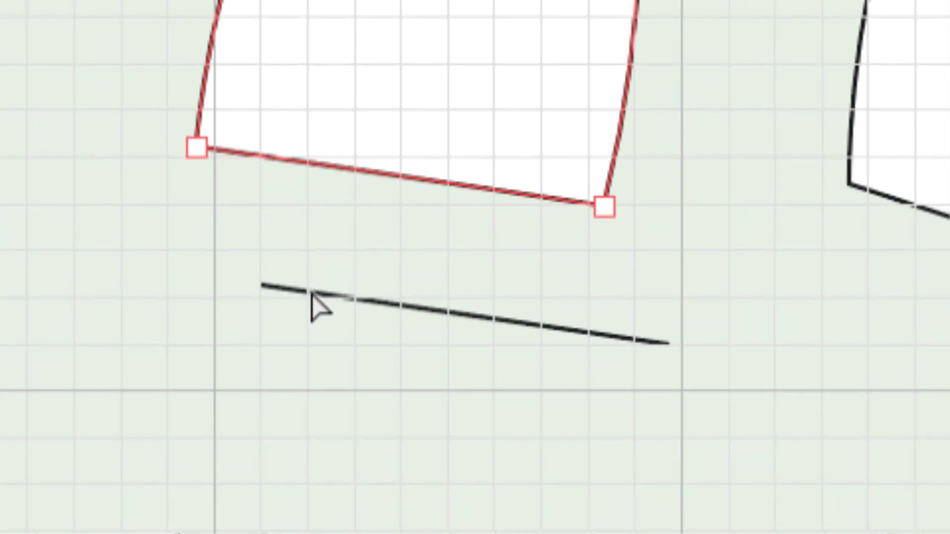
{"action": "left_click", "coordinate": [380, 332]}
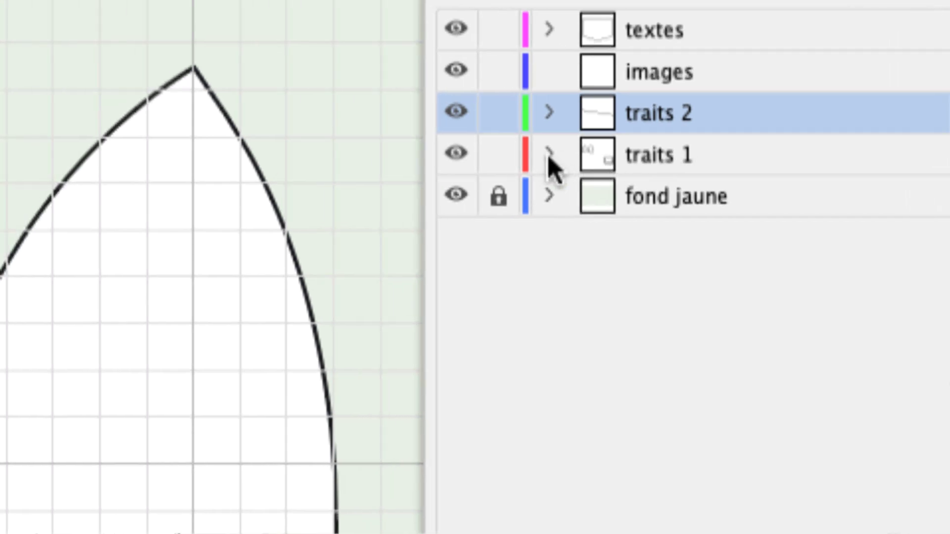
{"action": "left_click", "coordinate": [539, 157]}
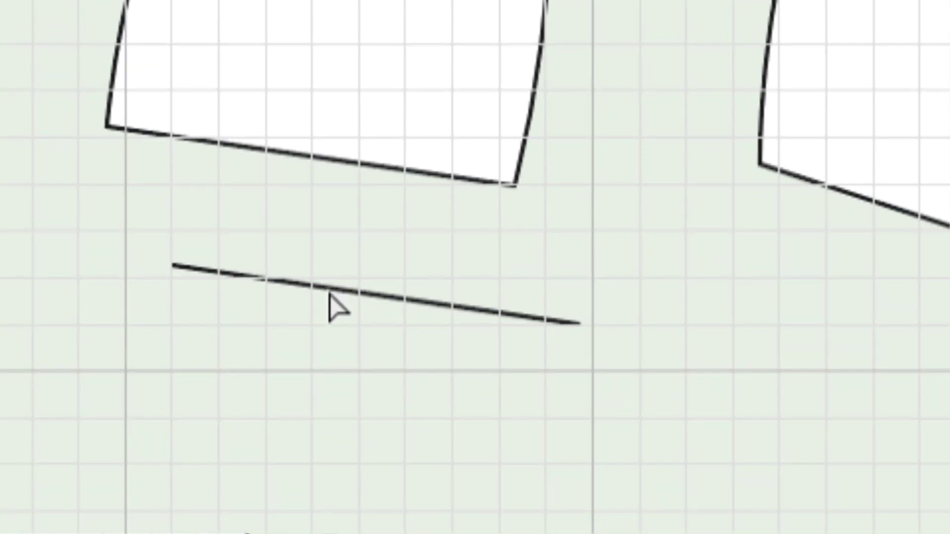
- Drag the copied line up inside the left ear, just above its bottom edge
{"action": "left_click_drag", "start_coordinate": [329, 295], "coordinate": [343, 253]}
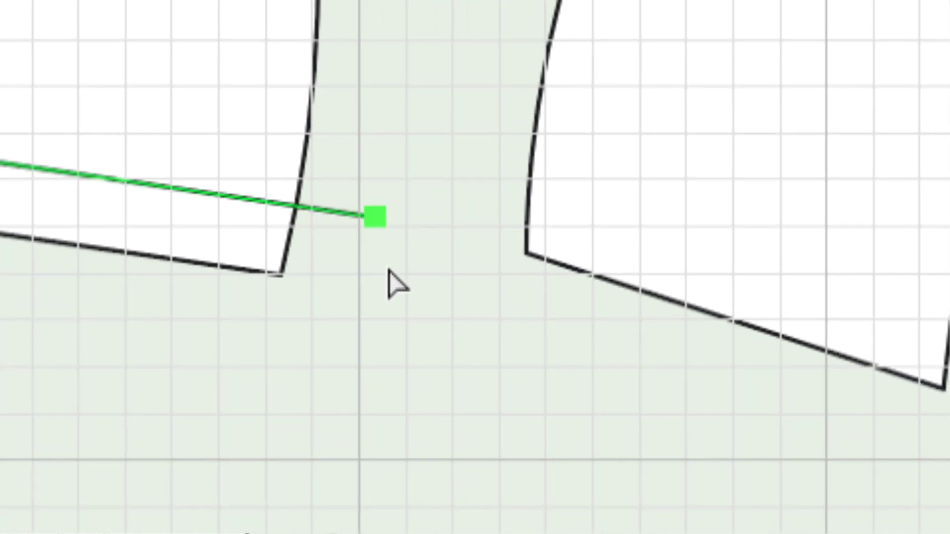
{"action": "mouse_move", "coordinate": [350, 265]}
{"action": "left_mouse_down"}
{"action": "mouse_move", "coordinate": [328, 273]}
{"action": "mouse_move", "coordinate": [329, 291]}
{"action": "left_mouse_up"}
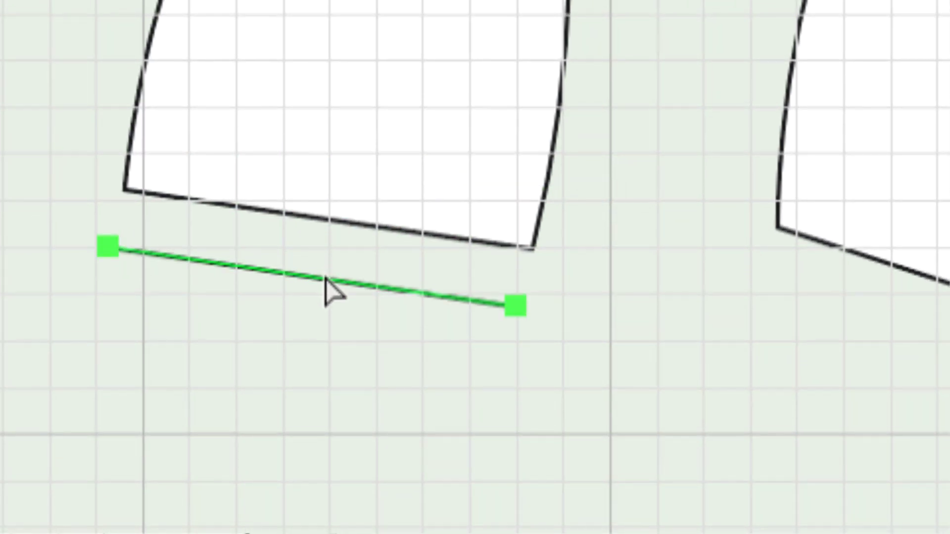
{"action": "left_click_drag", "start_coordinate": [275, 360], "coordinate": [334, 259]}
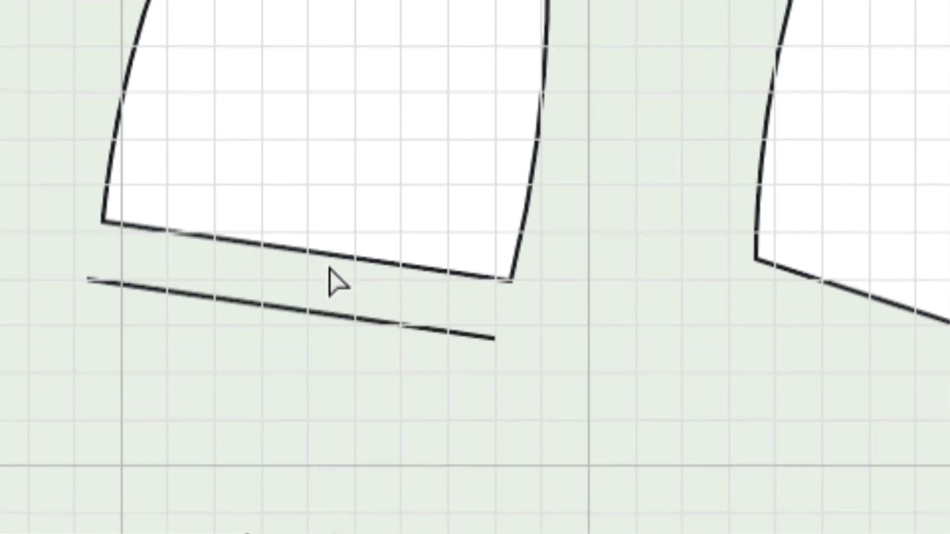
{"action": "left_click_drag", "start_coordinate": [317, 292], "coordinate": [331, 267]}
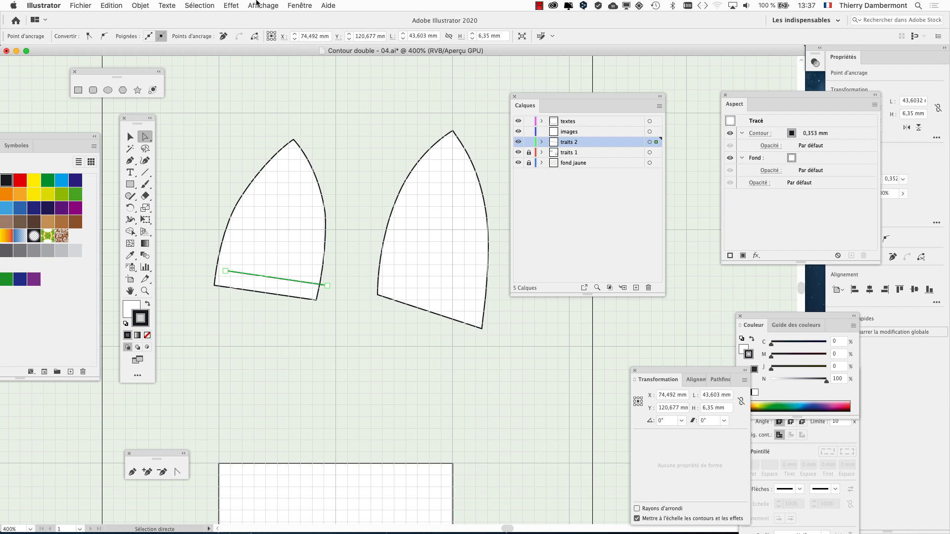
{"action": "left_click", "coordinate": [256, 4]}
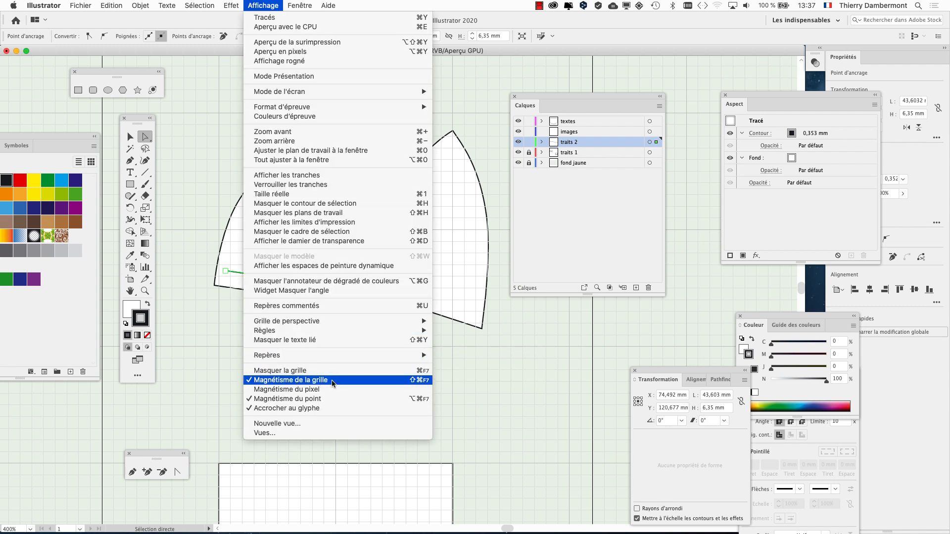
- Turn off grid snapping, zoom in, and nudge the line parallel inside the bottom edge
{"action": "left_click", "coordinate": [389, 381]}
{"action": "scroll", "coordinate": [256, 297], "scroll_direction": "up", "scroll_amount": 2}
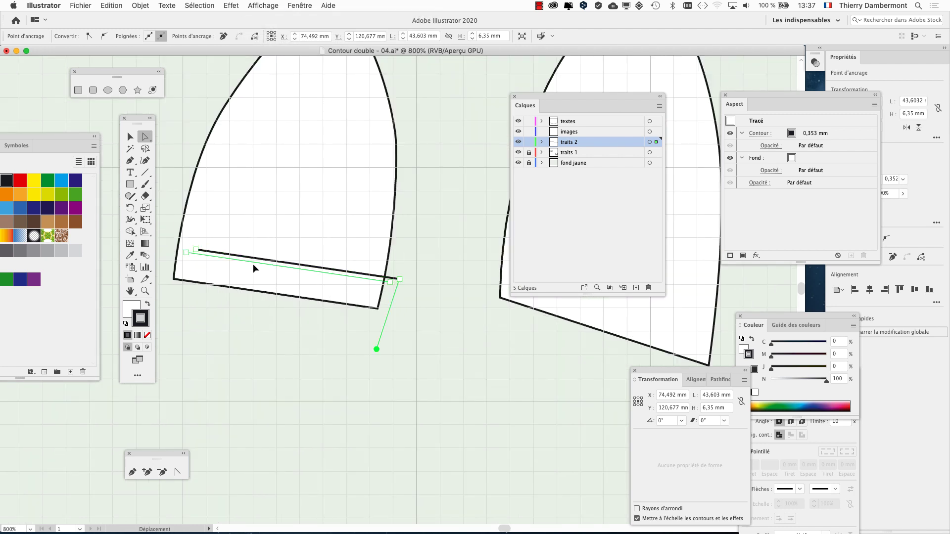
{"action": "scroll", "coordinate": [253, 274], "scroll_direction": "up", "scroll_amount": 2}
{"action": "mouse_move", "coordinate": [309, 354]}
{"action": "left_mouse_down"}
{"action": "mouse_move", "coordinate": [444, 464]}
{"action": "mouse_move", "coordinate": [439, 450]}
{"action": "left_mouse_up"}
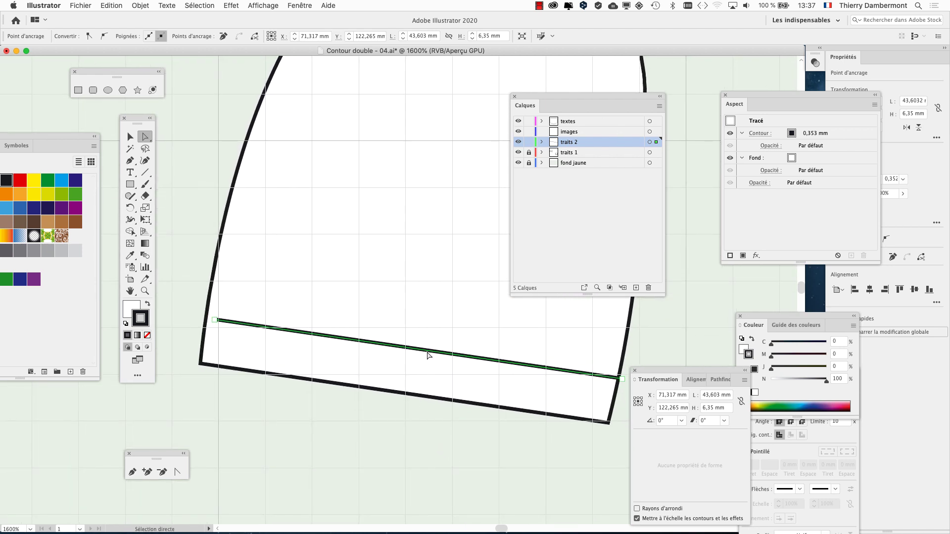
{"action": "left_click_drag", "start_coordinate": [420, 357], "coordinate": [419, 356]}
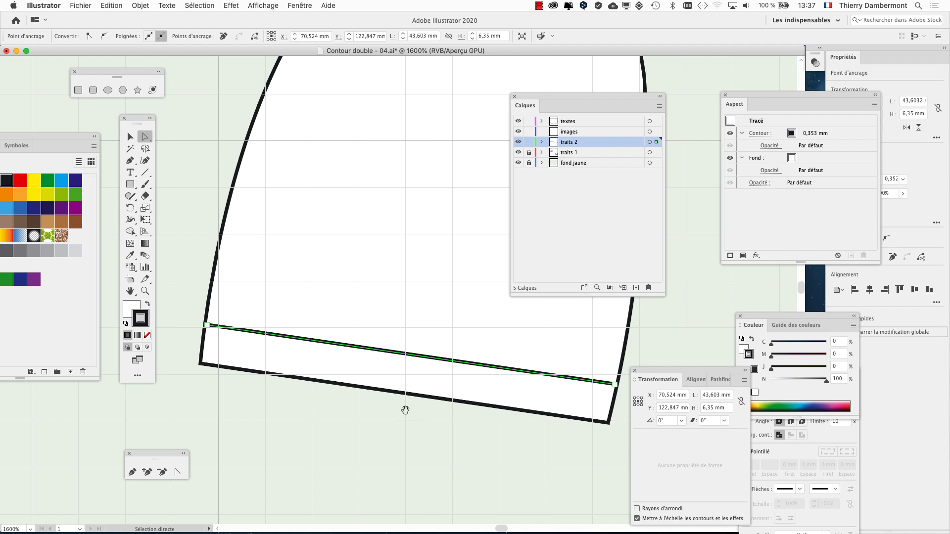
{"action": "left_click_drag", "start_coordinate": [405, 410], "coordinate": [411, 313]}
{"action": "left_click", "coordinate": [266, 5]}
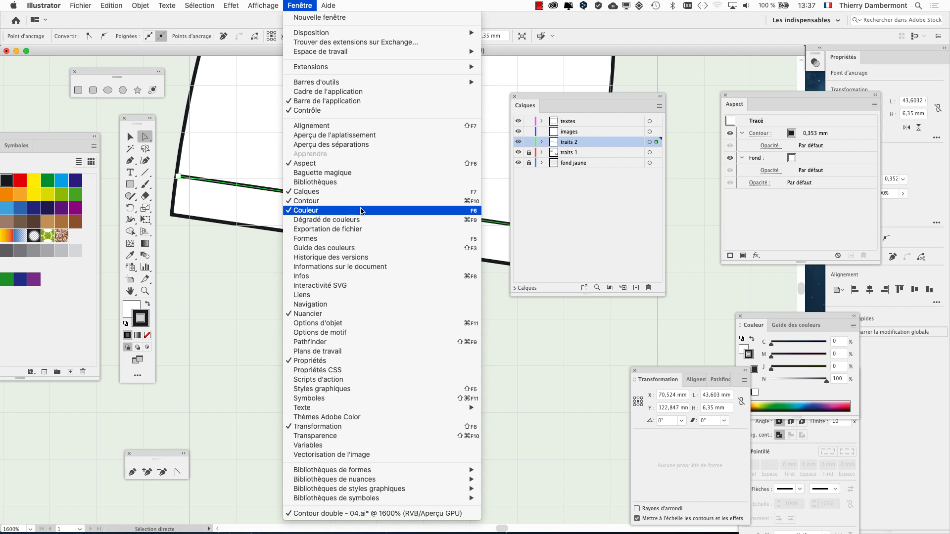
- Make the inner line dashed in the Stroke (Contour) panel with 2 mm dashes and gaps
{"action": "left_click", "coordinate": [317, 200]}
{"action": "left_click", "coordinate": [299, 5]}
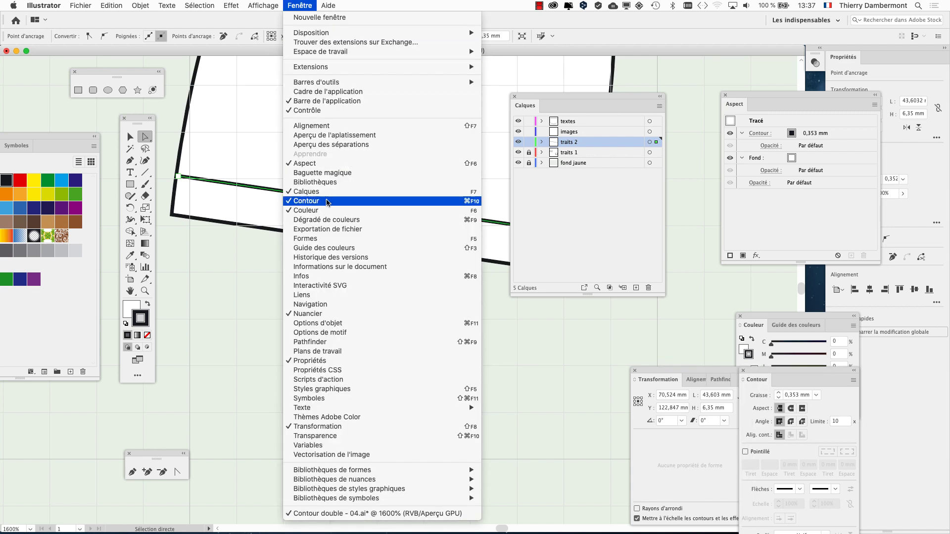
{"action": "left_click", "coordinate": [657, 351]}
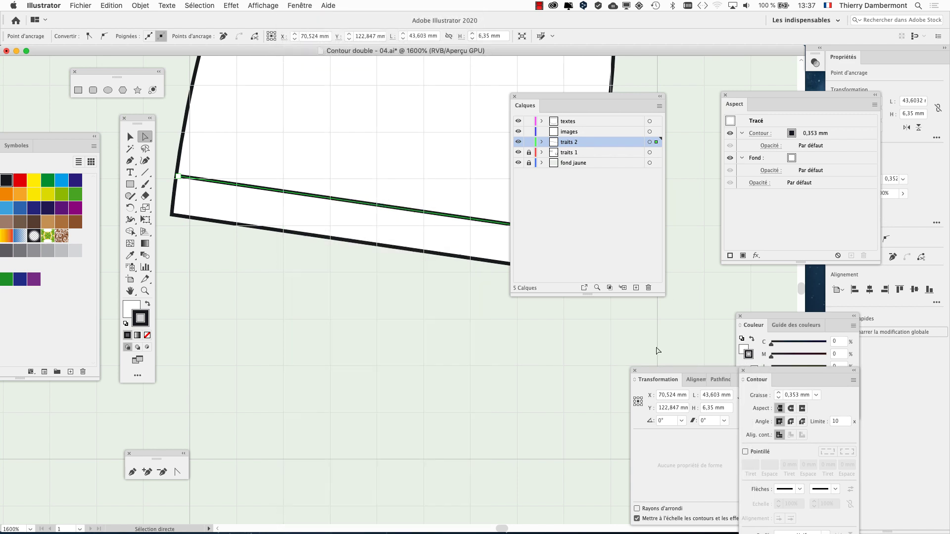
{"action": "mouse_move", "coordinate": [754, 372]}
{"action": "left_mouse_down"}
{"action": "mouse_move", "coordinate": [542, 249]}
{"action": "mouse_move", "coordinate": [421, 150]}
{"action": "left_mouse_up"}
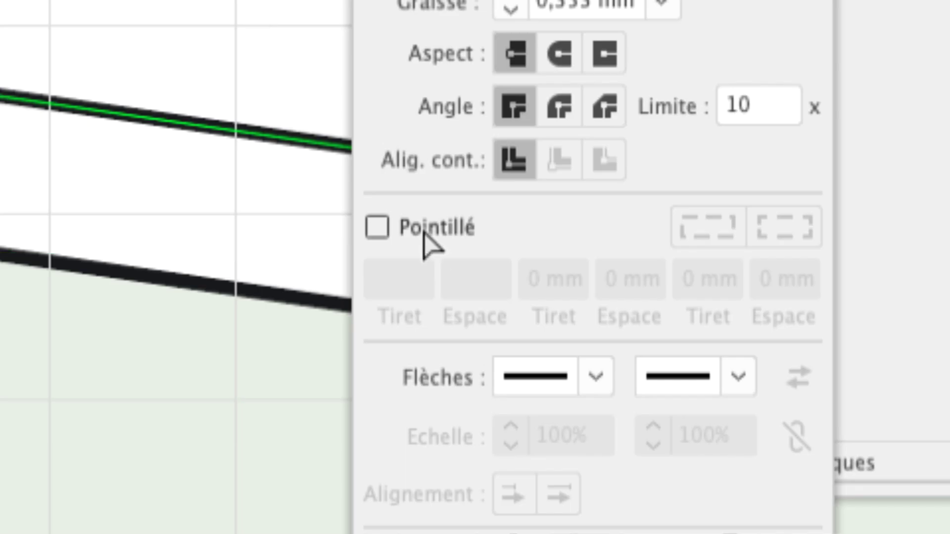
{"action": "left_click", "coordinate": [424, 231]}
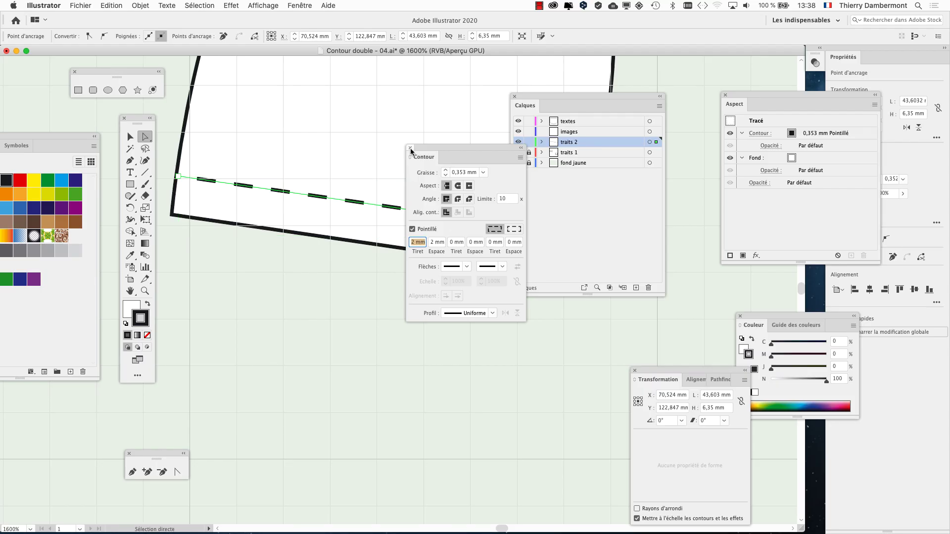
- Close the Stroke and Layers panels and zoom out to 600% to view both shapes
{"action": "left_click", "coordinate": [410, 148]}
{"action": "left_click", "coordinate": [515, 96]}
{"action": "key", "text": "ctrl+minus"}
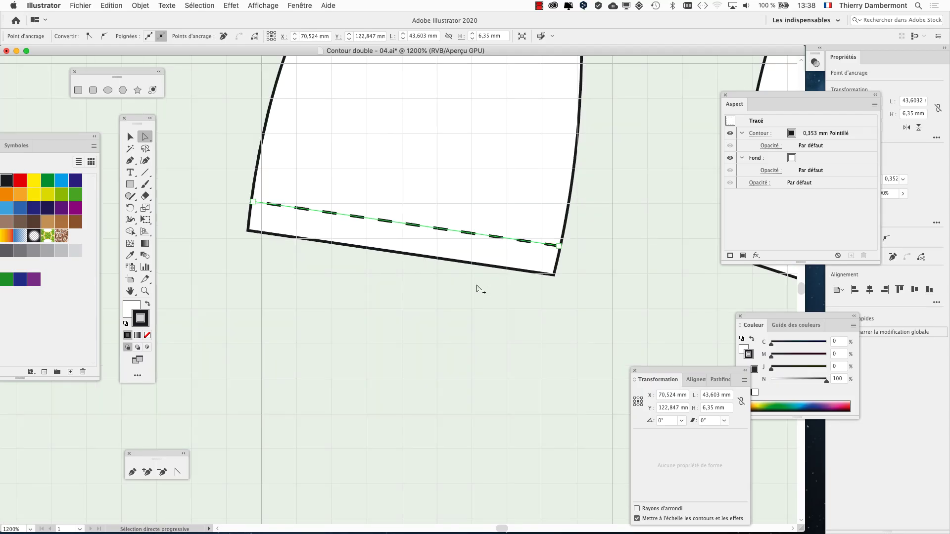
{"action": "key", "text": "ctrl+minus"}
{"action": "key", "text": "ctrl+minus"}
{"action": "left_click_drag", "start_coordinate": [433, 324], "coordinate": [321, 361]}
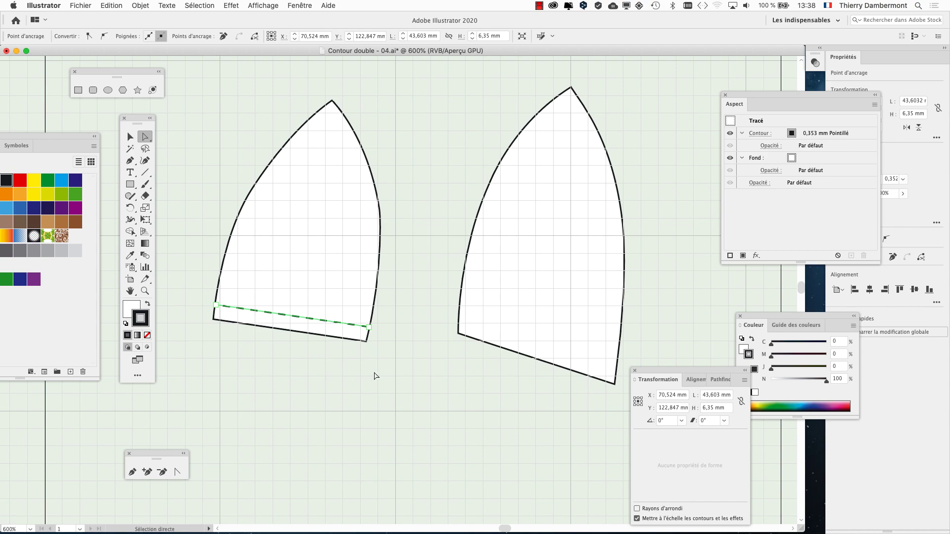